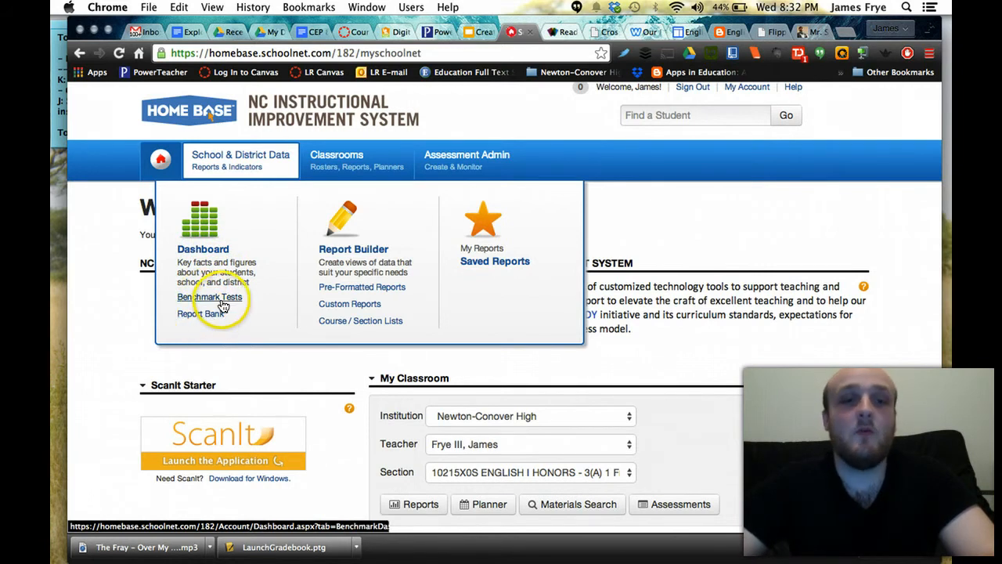
- Open the Course / Section Lists of the Report Builder
{"action": "left_click", "coordinate": [222, 302]}
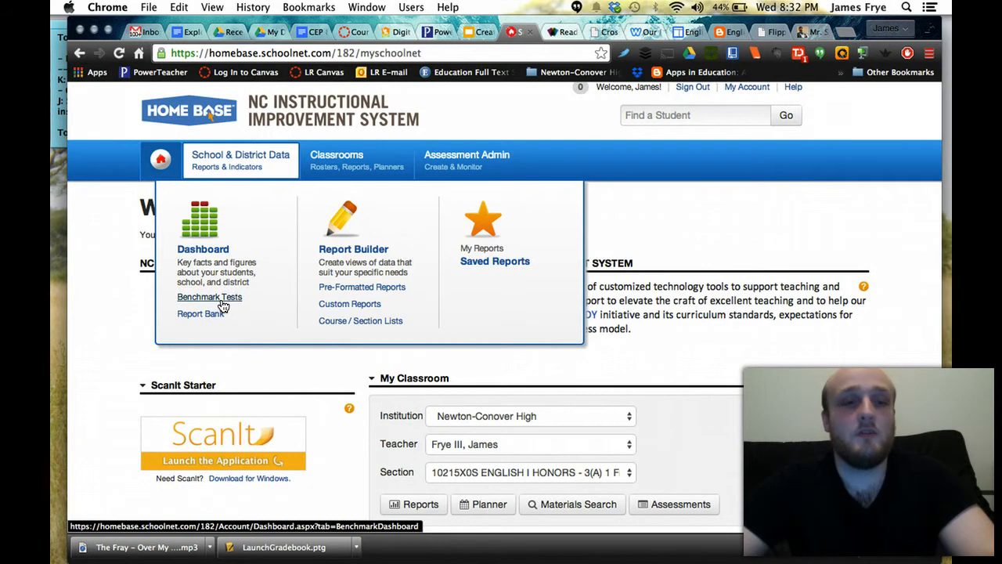
{"action": "left_click", "coordinate": [233, 304]}
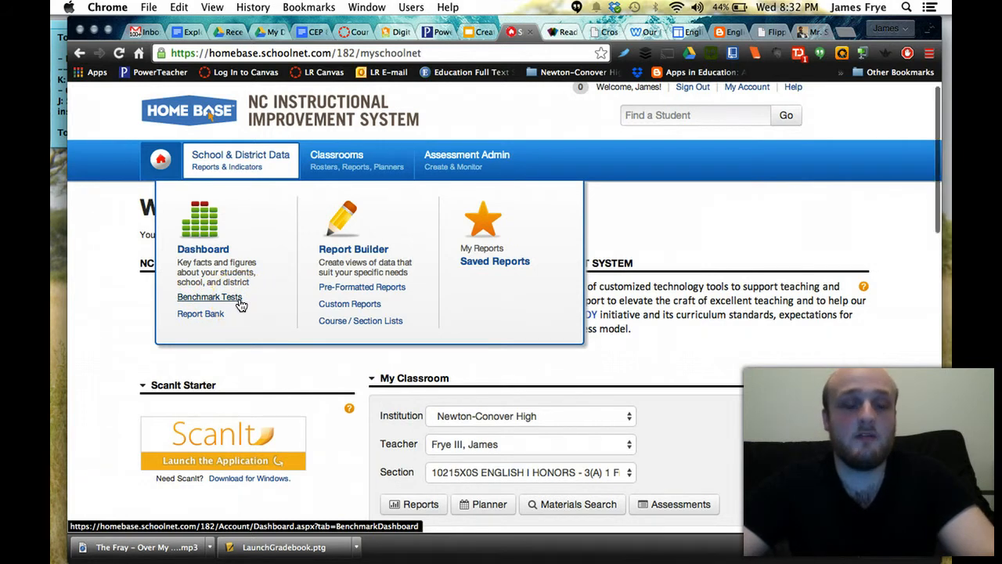
{"action": "left_click", "coordinate": [197, 302]}
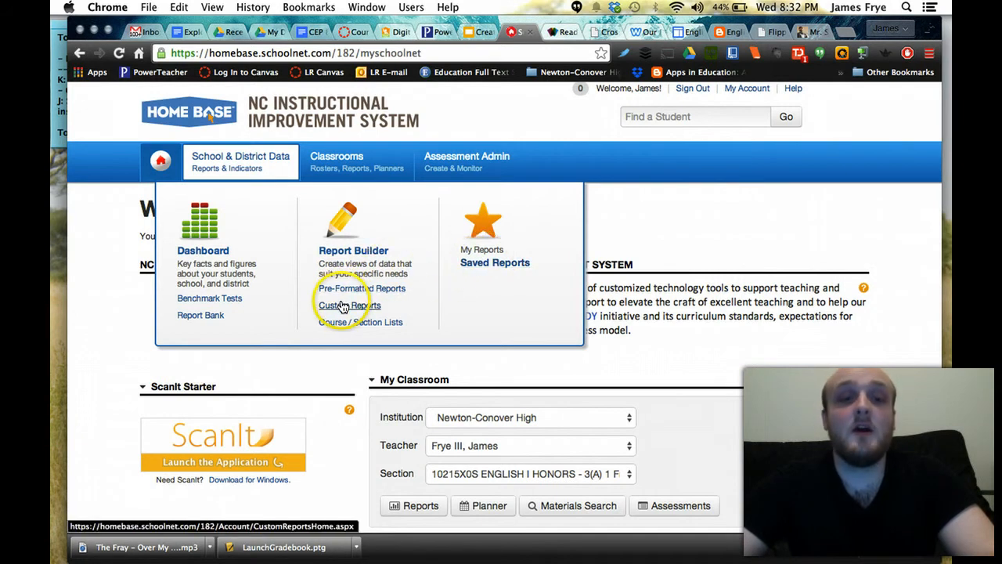
{"action": "left_click", "coordinate": [338, 329]}
{"action": "left_click", "coordinate": [176, 382]}
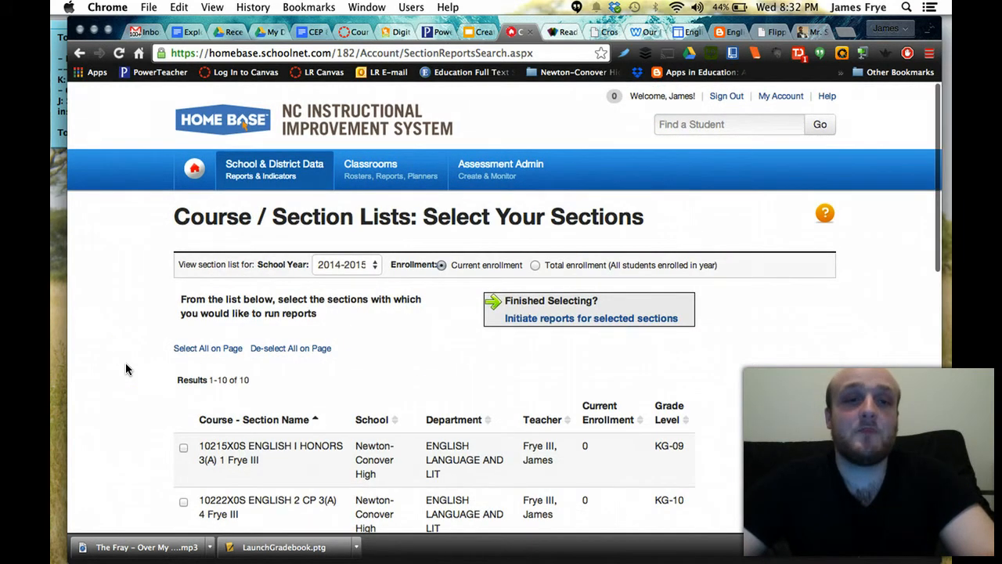
- Look through the course sections listed for the 2014-2015 school year
{"action": "scroll", "coordinate": [125, 369], "scroll_direction": "down", "scroll_amount": 1}
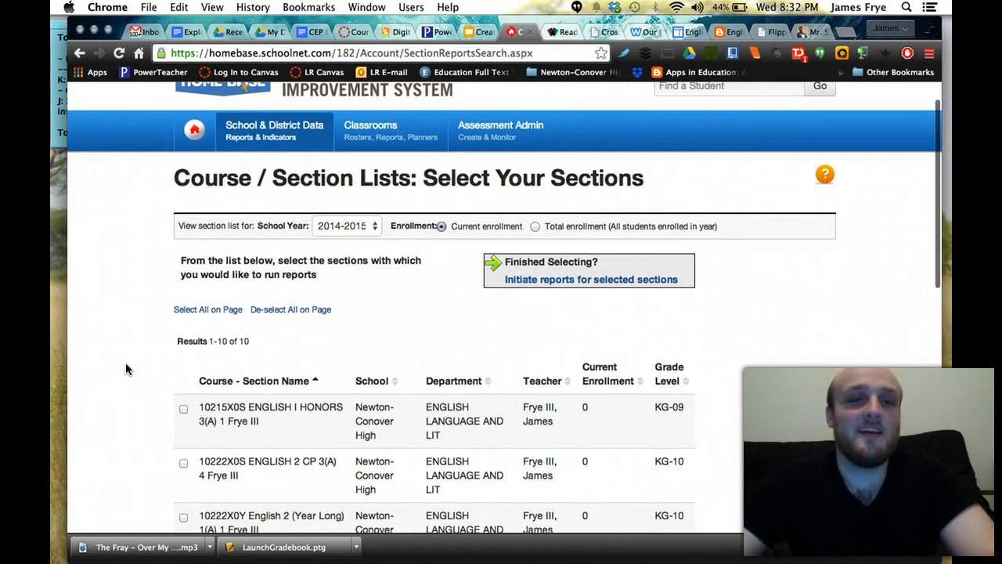
{"action": "scroll", "coordinate": [126, 368], "scroll_direction": "down", "scroll_amount": 7}
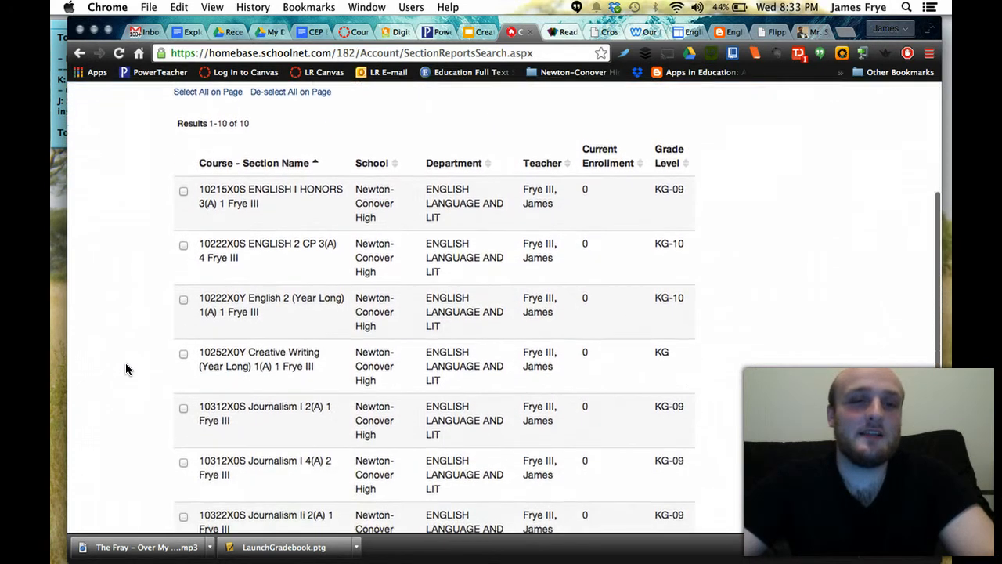
{"action": "scroll", "coordinate": [127, 369], "scroll_direction": "down", "scroll_amount": 7}
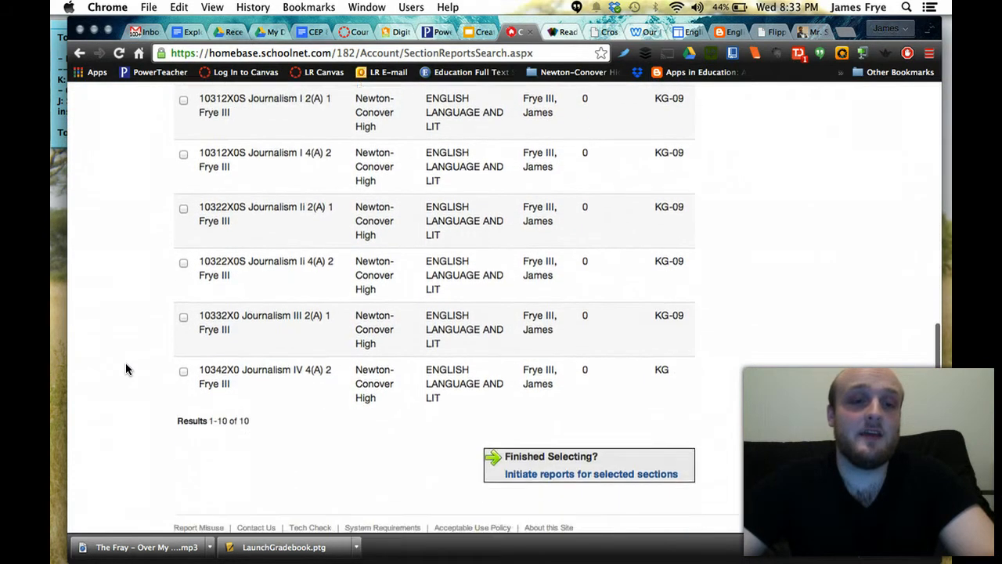
{"action": "scroll", "coordinate": [126, 369], "scroll_direction": "up", "scroll_amount": 10}
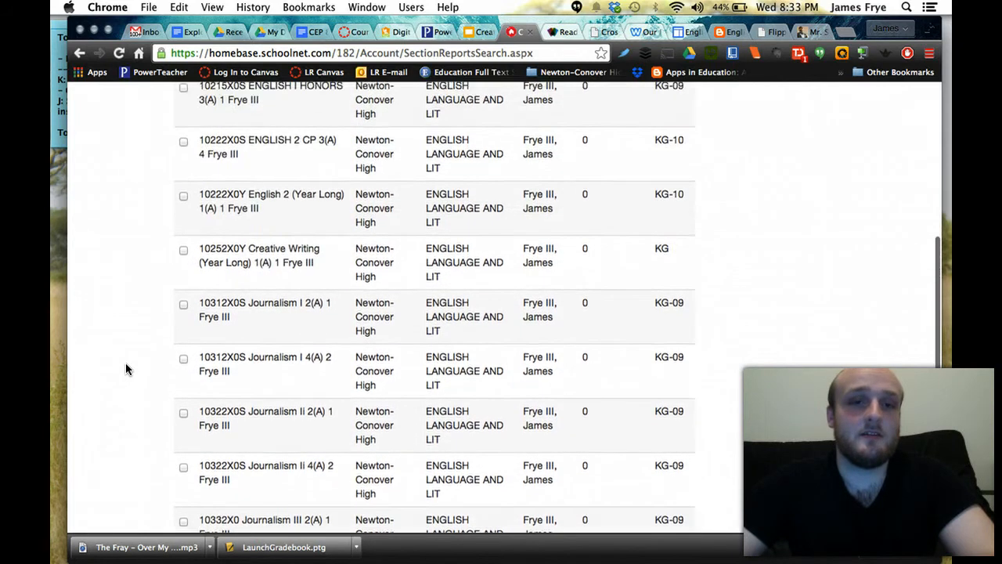
{"action": "scroll", "coordinate": [126, 364], "scroll_direction": "up", "scroll_amount": 2}
{"action": "scroll", "coordinate": [126, 365], "scroll_direction": "down", "scroll_amount": 4}
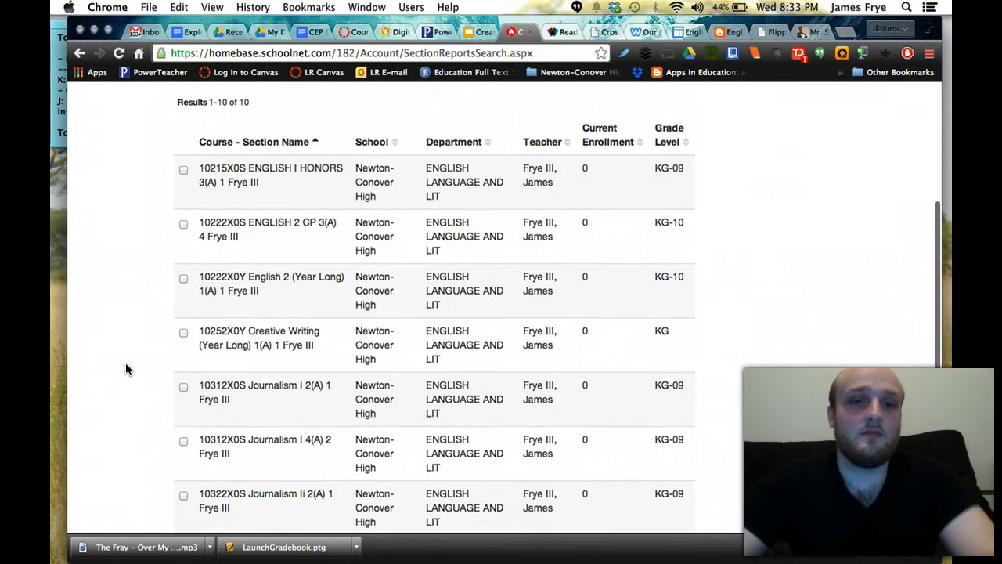
{"action": "scroll", "coordinate": [125, 362], "scroll_direction": "up", "scroll_amount": 2}
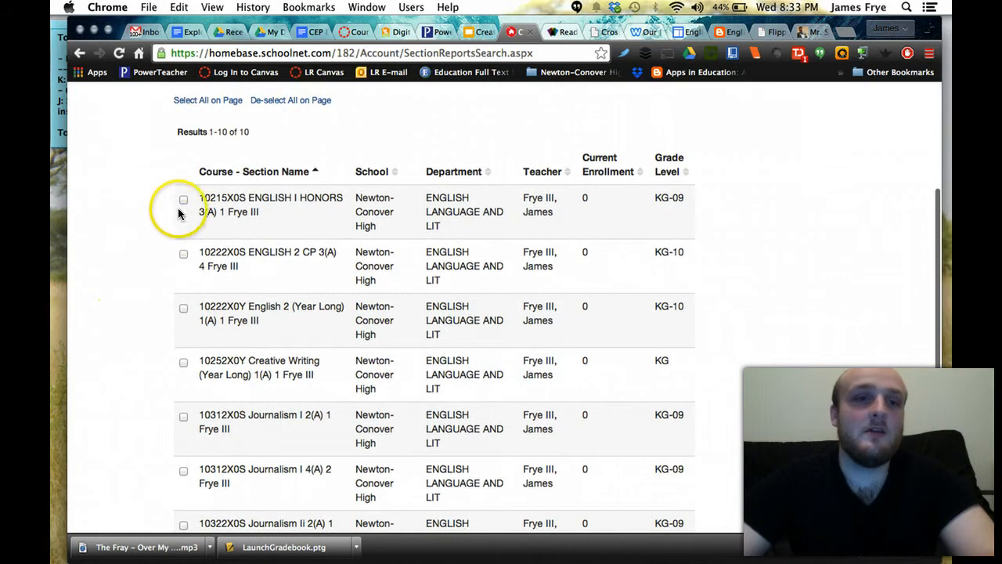
{"action": "left_click", "coordinate": [184, 202]}
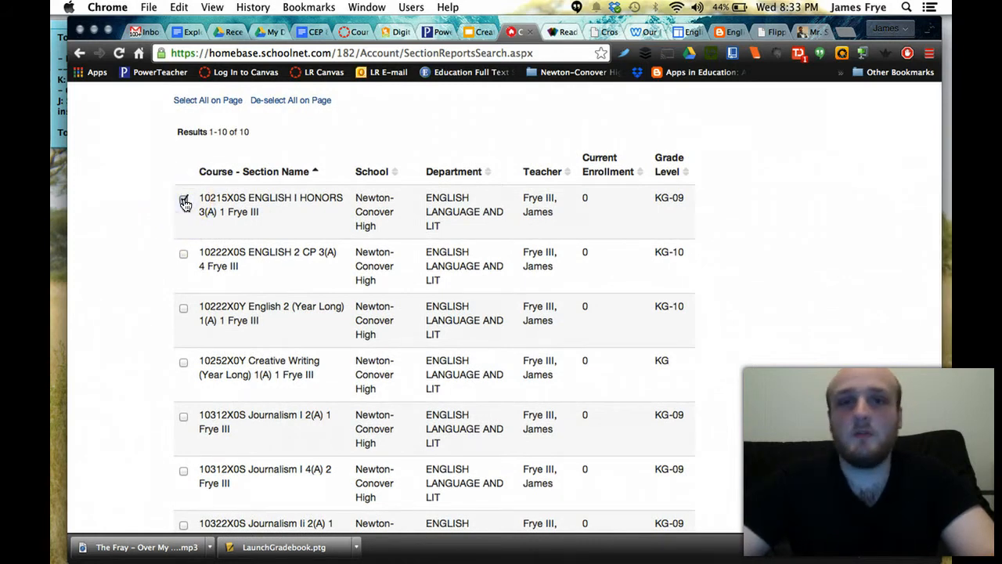
{"action": "scroll", "coordinate": [184, 205], "scroll_direction": "down", "scroll_amount": 1}
{"action": "scroll", "coordinate": [184, 204], "scroll_direction": "down", "scroll_amount": 1}
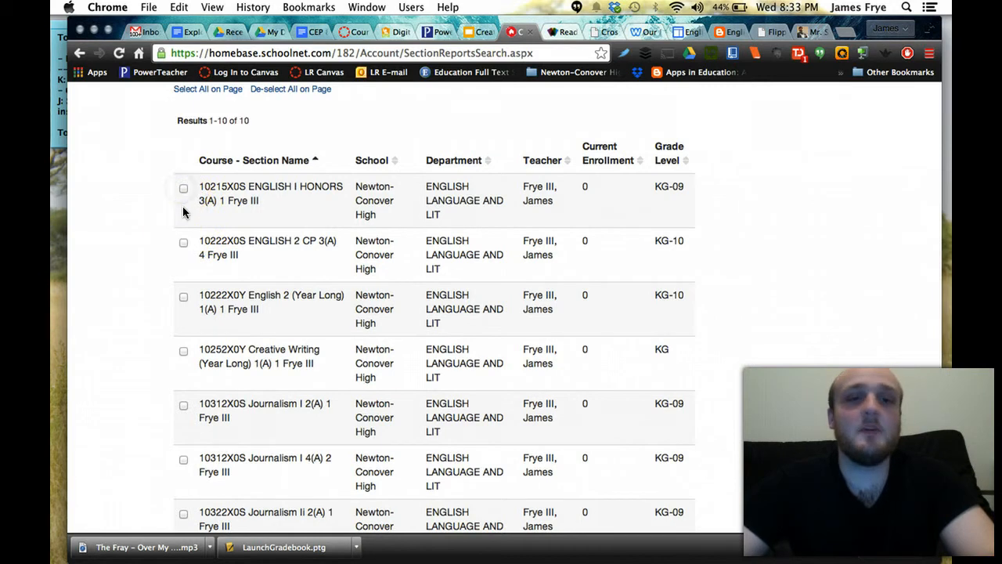
- Select the section 10222X0Y English 2 (Year Long) 1(A) 1 for the report
{"action": "scroll", "coordinate": [183, 208], "scroll_direction": "down", "scroll_amount": 5}
{"action": "left_click", "coordinate": [183, 242]}
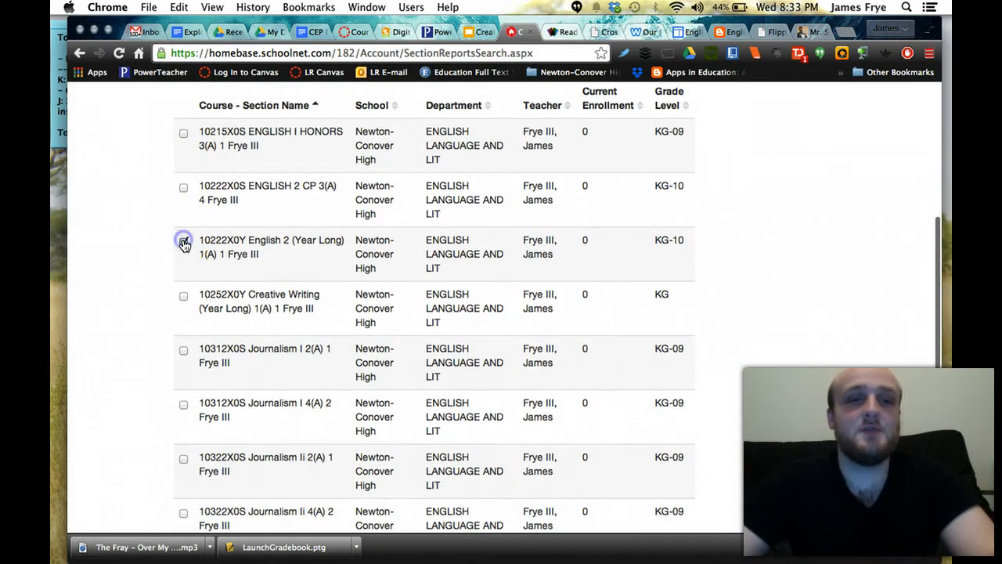
{"action": "scroll", "coordinate": [184, 245], "scroll_direction": "down", "scroll_amount": 1}
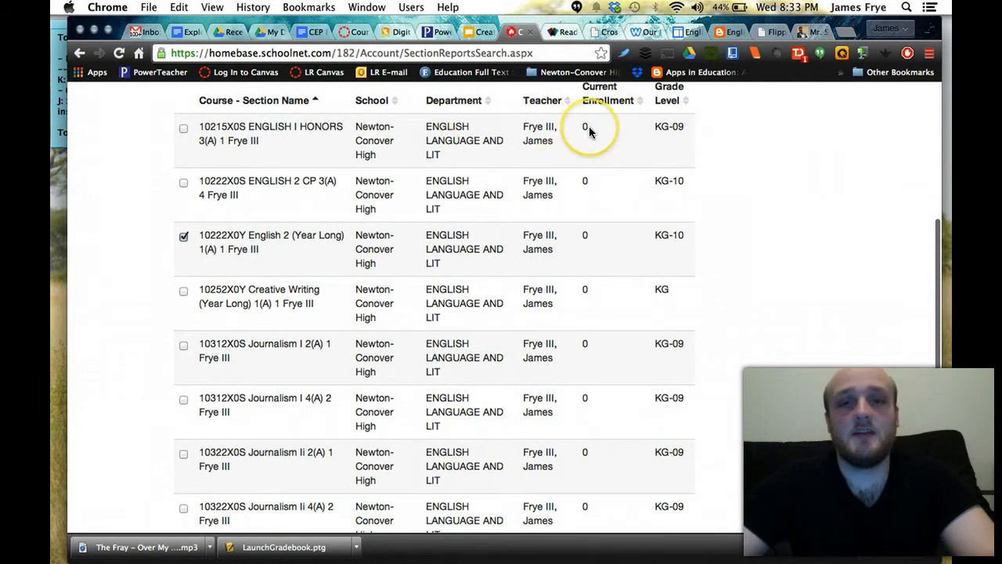
- Examine the current enrollment and grade level of the sections in the list
{"action": "scroll", "coordinate": [589, 131], "scroll_direction": "up", "scroll_amount": 2}
{"action": "scroll", "coordinate": [589, 131], "scroll_direction": "down", "scroll_amount": 10}
{"action": "scroll", "coordinate": [588, 131], "scroll_direction": "up", "scroll_amount": 8}
{"action": "scroll", "coordinate": [589, 131], "scroll_direction": "up", "scroll_amount": 5}
{"action": "scroll", "coordinate": [589, 131], "scroll_direction": "down", "scroll_amount": 5}
{"action": "scroll", "coordinate": [589, 131], "scroll_direction": "up", "scroll_amount": 2}
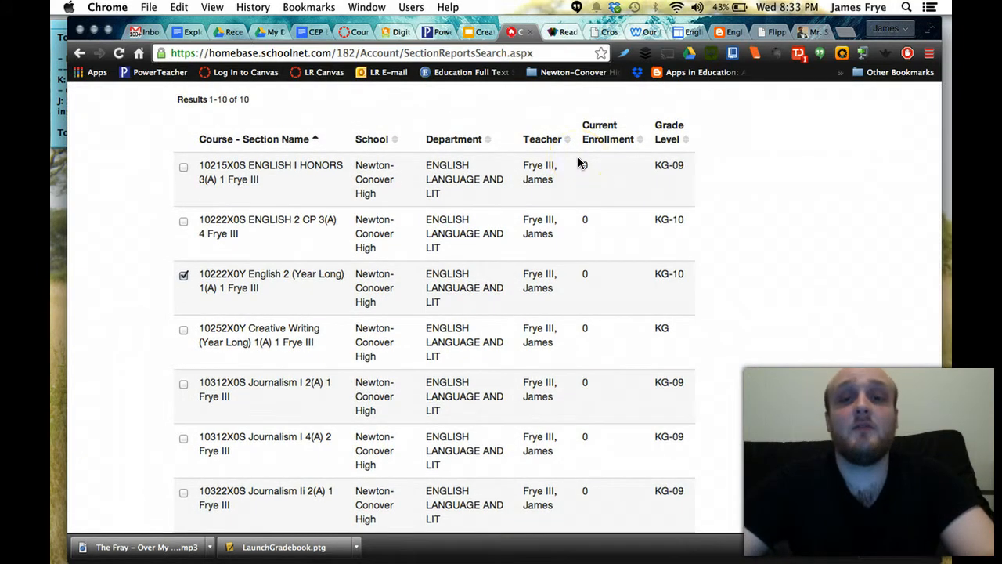
{"action": "scroll", "coordinate": [580, 163], "scroll_direction": "down", "scroll_amount": 1}
{"action": "scroll", "coordinate": [579, 161], "scroll_direction": "up", "scroll_amount": 2}
{"action": "scroll", "coordinate": [578, 161], "scroll_direction": "up", "scroll_amount": 1}
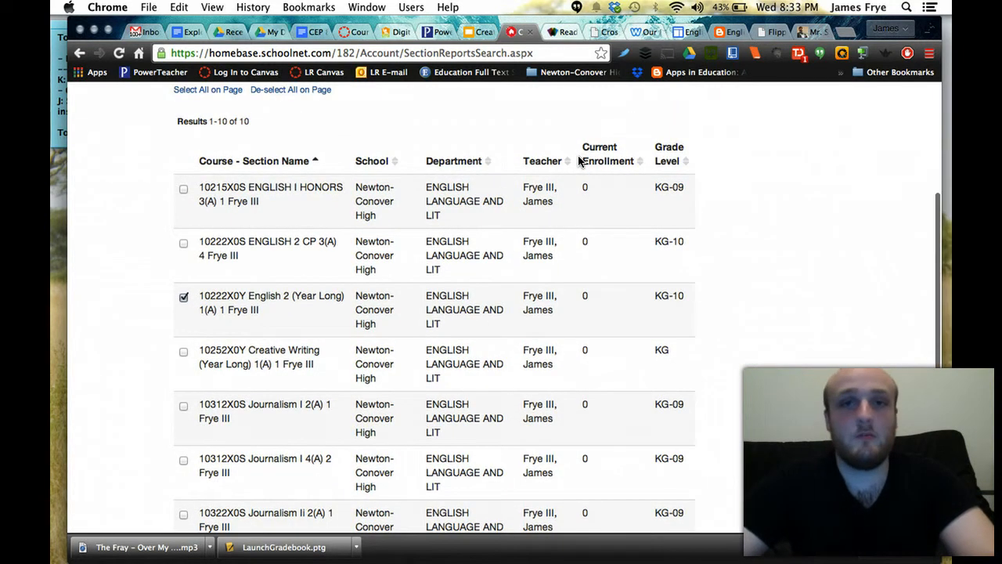
{"action": "scroll", "coordinate": [580, 160], "scroll_direction": "down", "scroll_amount": 1}
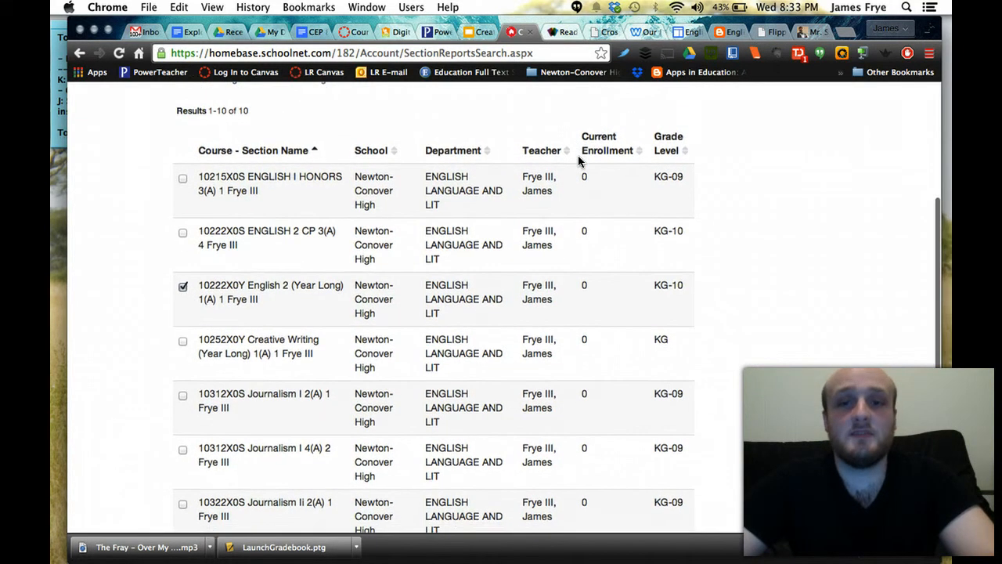
{"action": "scroll", "coordinate": [579, 156], "scroll_direction": "down", "scroll_amount": 1}
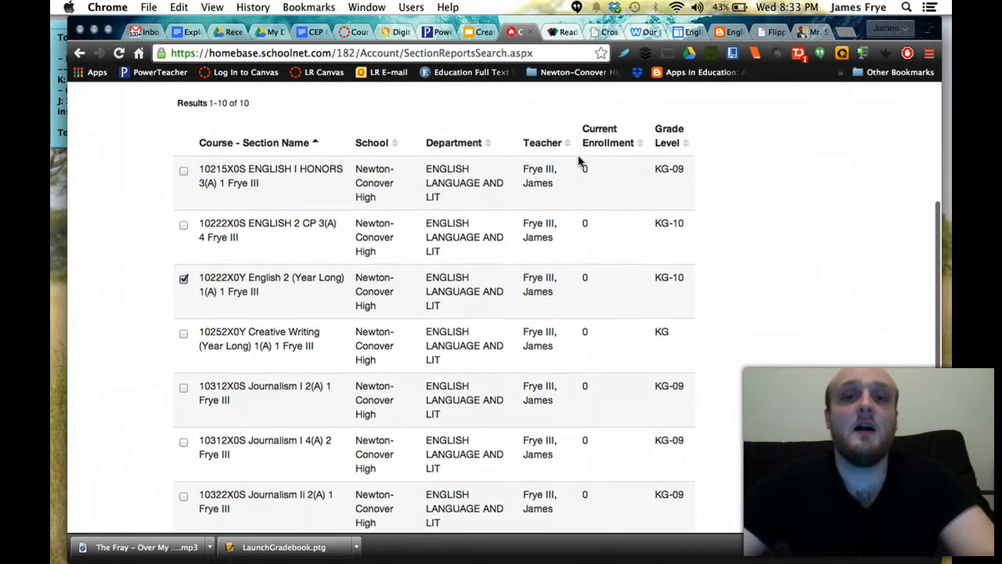
{"action": "scroll", "coordinate": [579, 160], "scroll_direction": "down", "scroll_amount": 1}
{"action": "scroll", "coordinate": [579, 160], "scroll_direction": "up", "scroll_amount": 1}
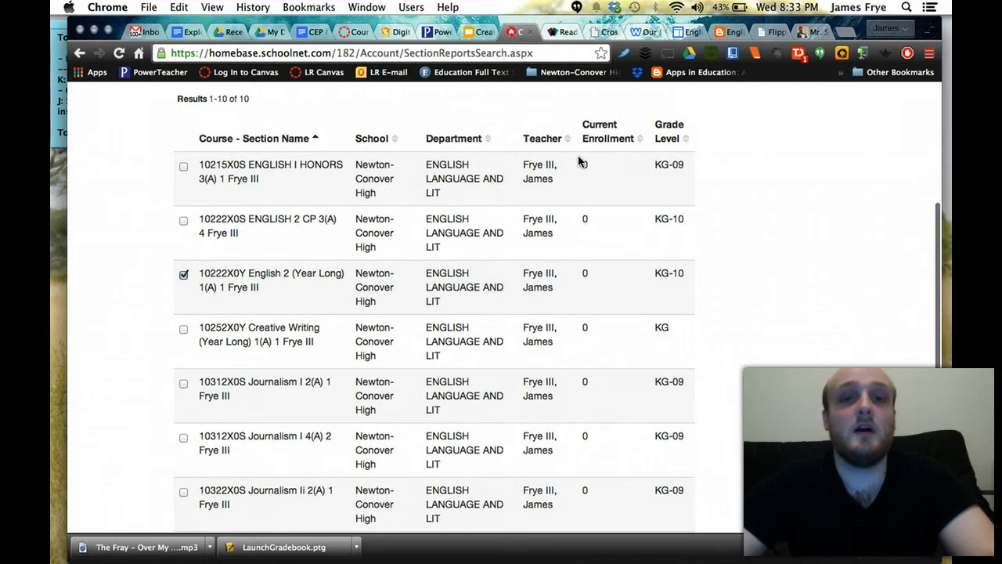
{"action": "scroll", "coordinate": [579, 161], "scroll_direction": "up", "scroll_amount": 2}
{"action": "scroll", "coordinate": [579, 160], "scroll_direction": "down", "scroll_amount": 3}
{"action": "scroll", "coordinate": [577, 161], "scroll_direction": "down", "scroll_amount": 1}
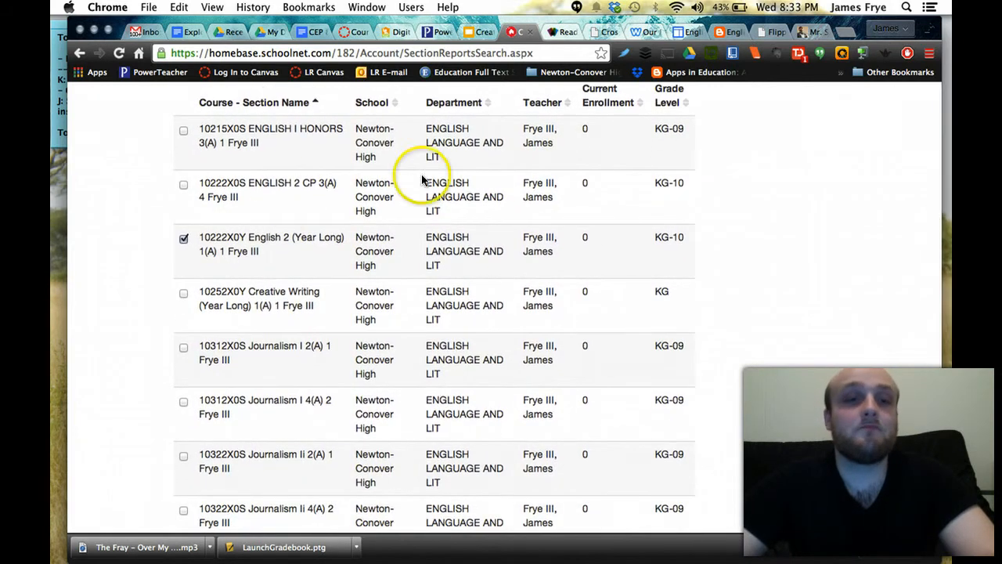
- Initiate reports for the selected English 2 (Year Long) section and review the available report options
{"action": "scroll", "coordinate": [184, 244], "scroll_direction": "down", "scroll_amount": 6}
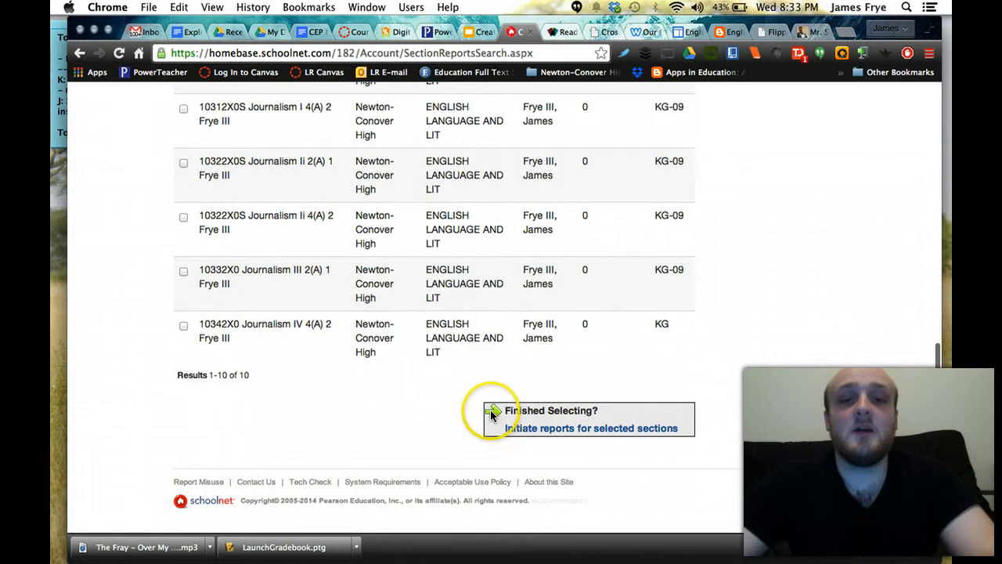
{"action": "left_click", "coordinate": [587, 435]}
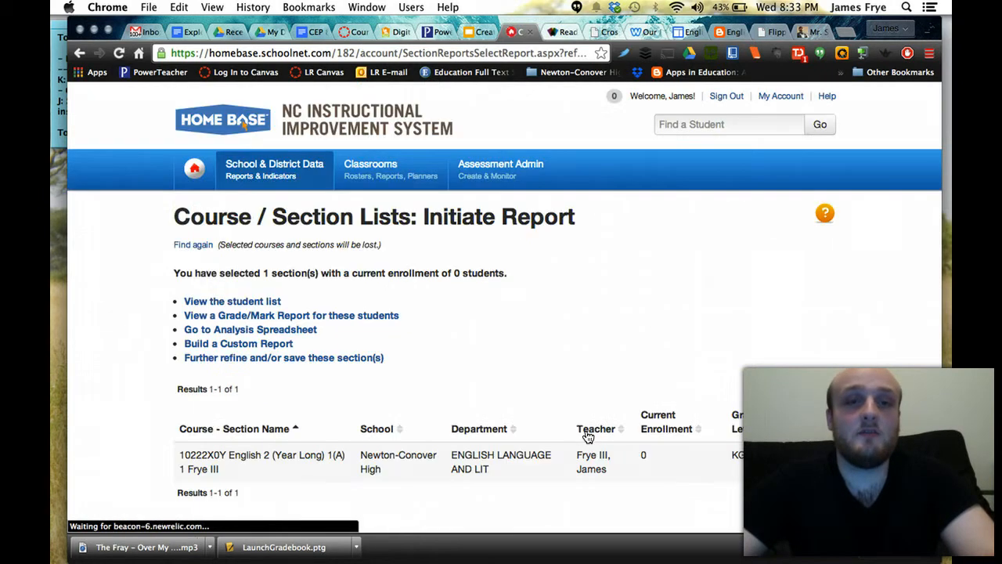
{"action": "left_click", "coordinate": [663, 377]}
{"action": "scroll", "coordinate": [693, 357], "scroll_direction": "down", "scroll_amount": 2}
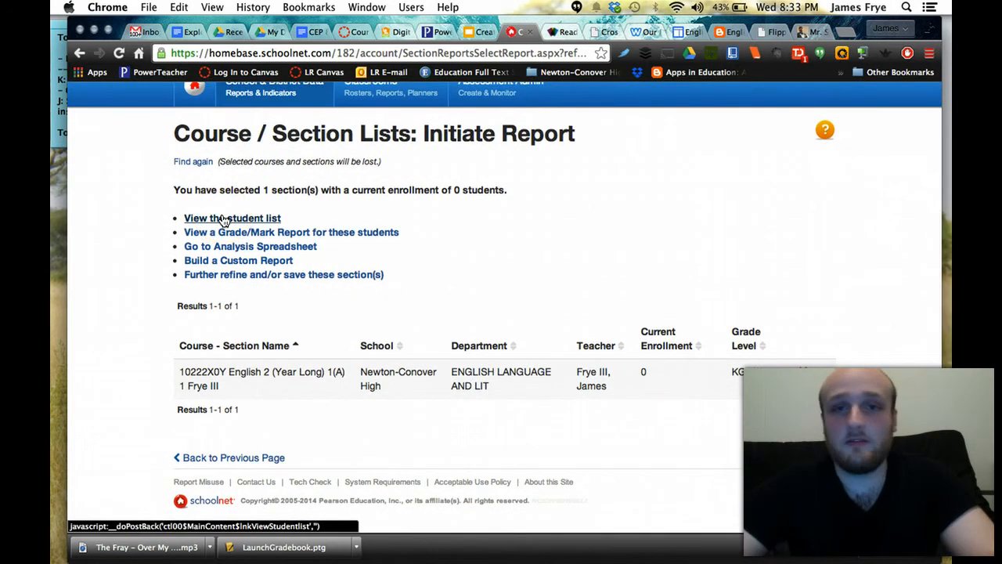
- Go to the Analysis Spreadsheet for the selected section
{"action": "left_click", "coordinate": [202, 235]}
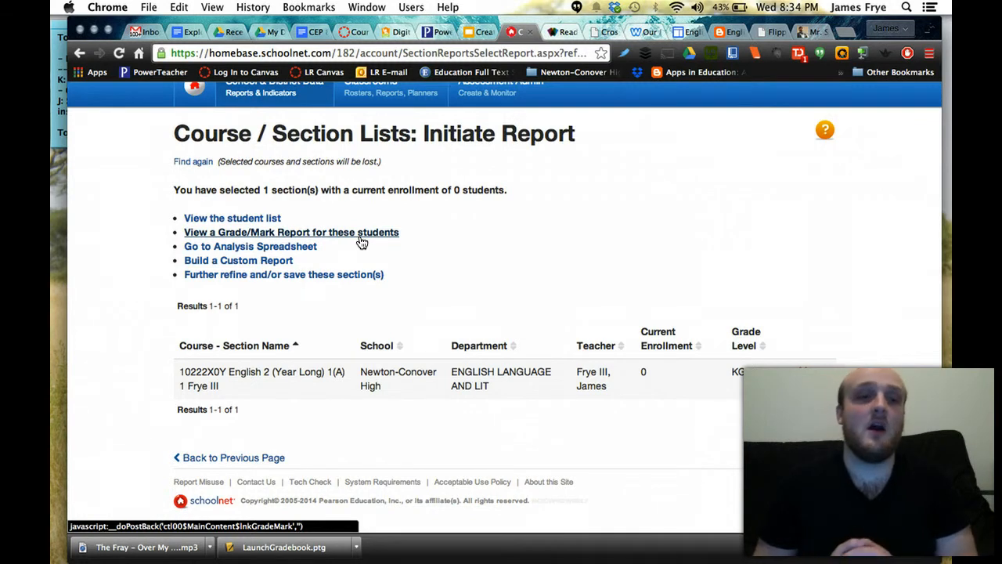
{"action": "left_click", "coordinate": [313, 251]}
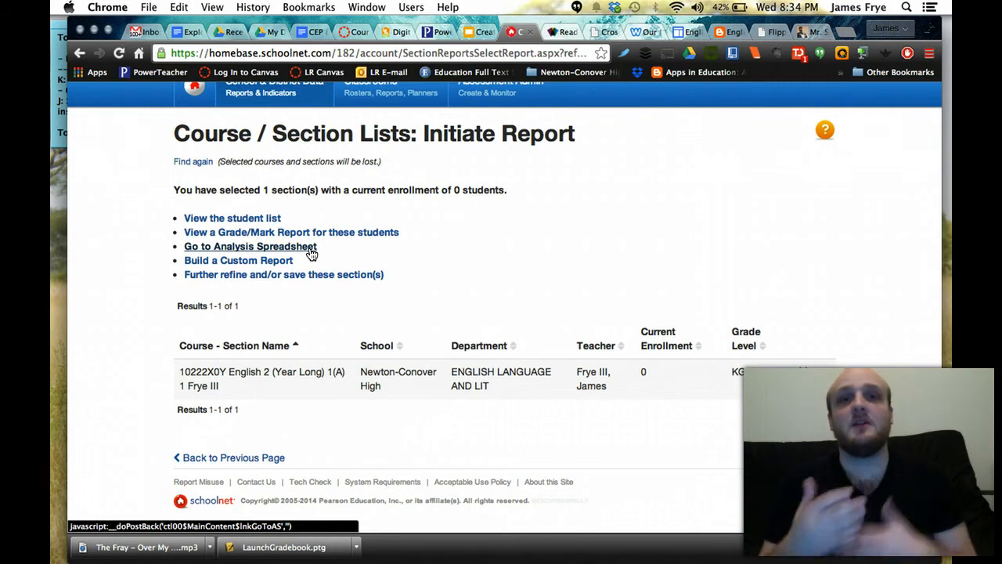
{"action": "left_click", "coordinate": [312, 247]}
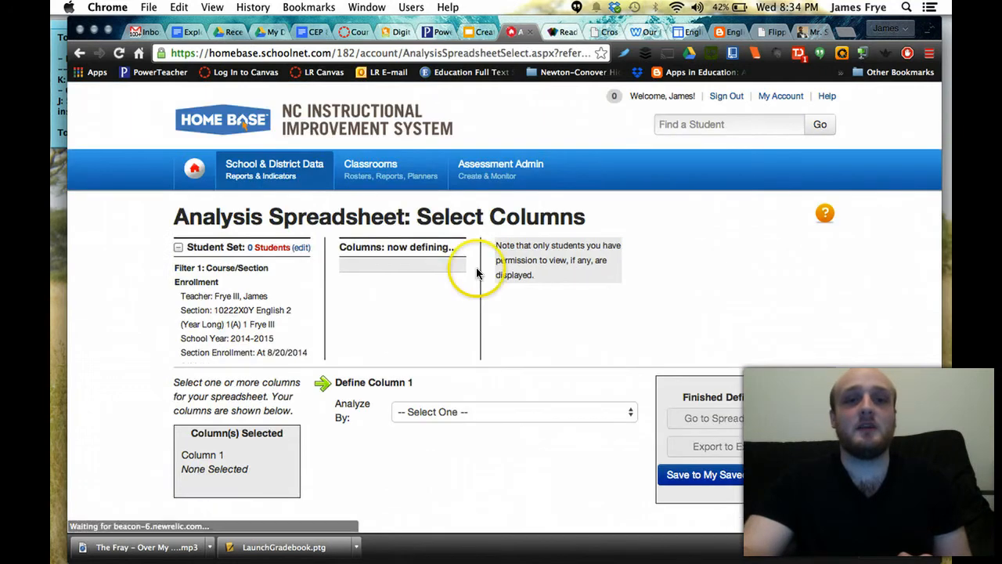
{"action": "scroll", "coordinate": [596, 293], "scroll_direction": "down", "scroll_amount": 2}
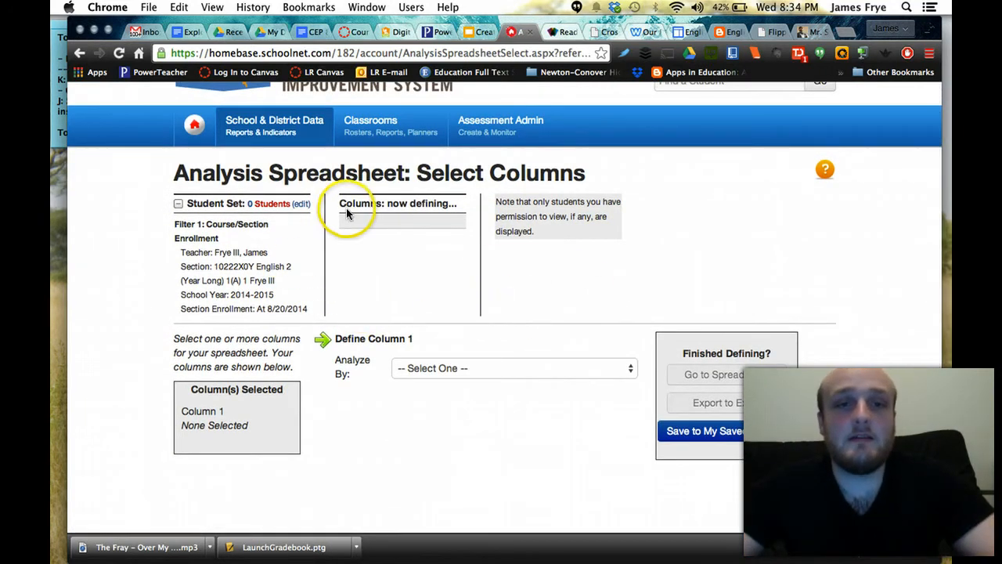
- Examine the column definition area and the Analyze By choices for Column 1, leaving none selected
{"action": "left_click_drag", "start_coordinate": [342, 204], "coordinate": [460, 203]}
{"action": "left_click", "coordinate": [468, 246]}
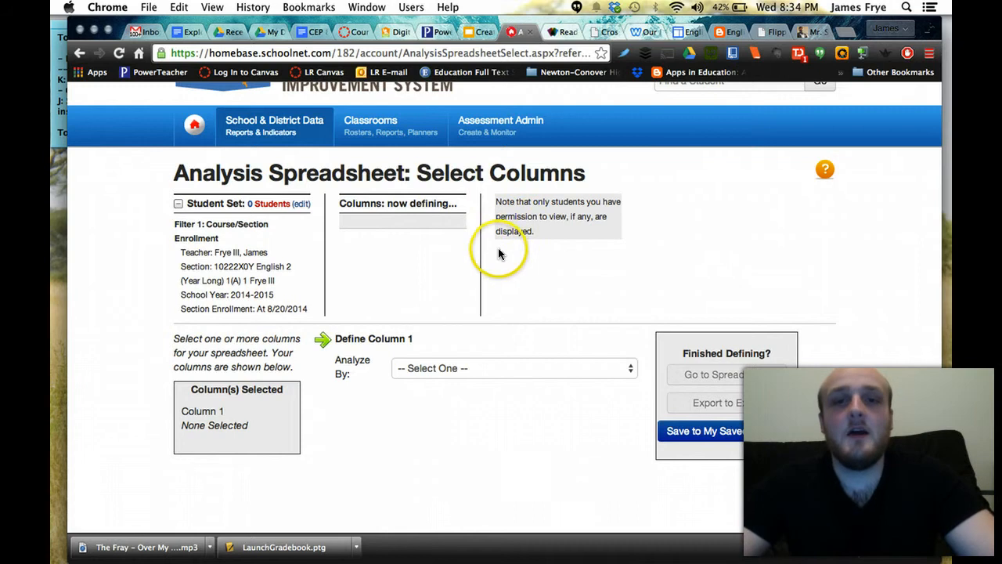
{"action": "scroll", "coordinate": [235, 274], "scroll_direction": "down", "scroll_amount": 1}
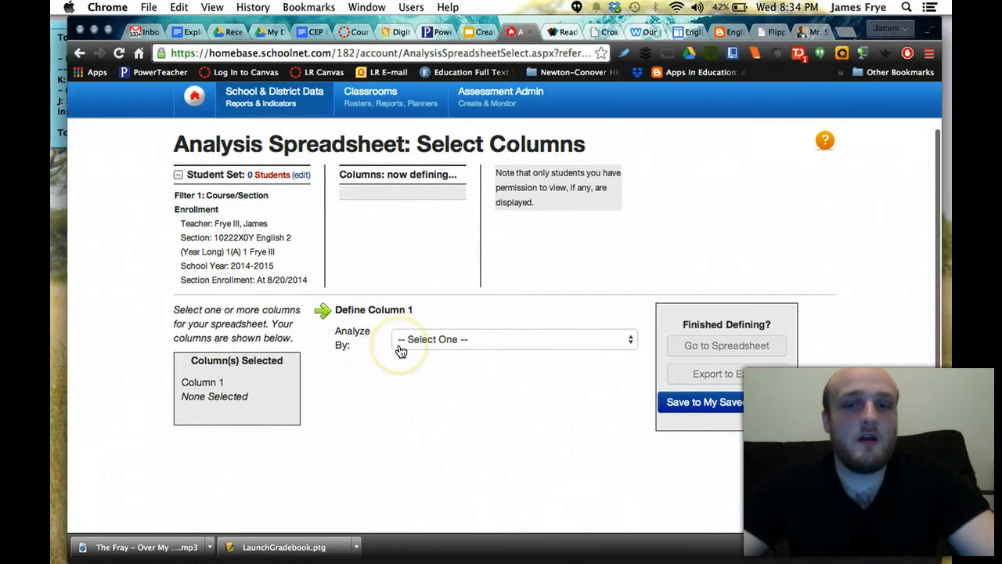
{"action": "scroll", "coordinate": [399, 349], "scroll_direction": "down", "scroll_amount": 1}
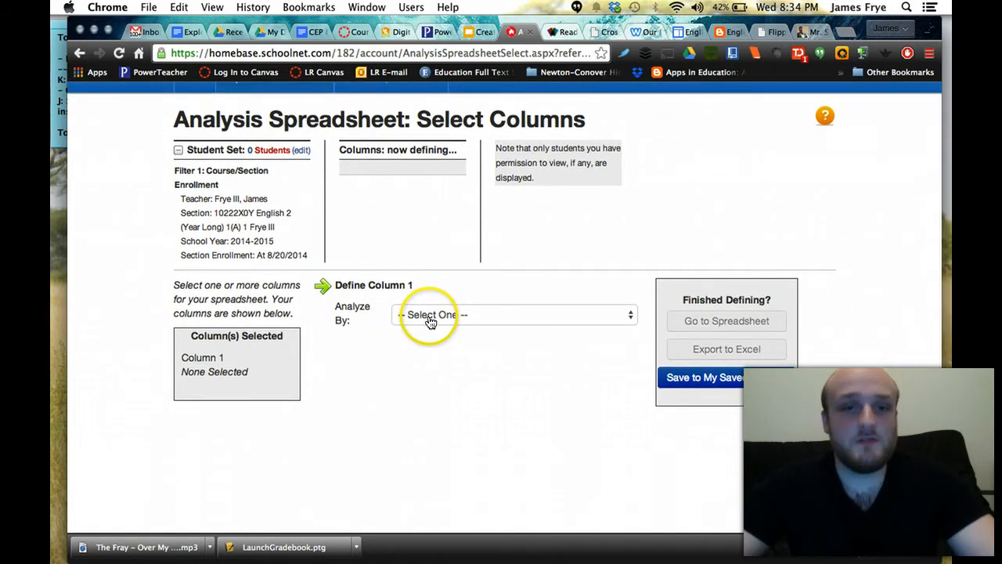
{"action": "left_click", "coordinate": [430, 323]}
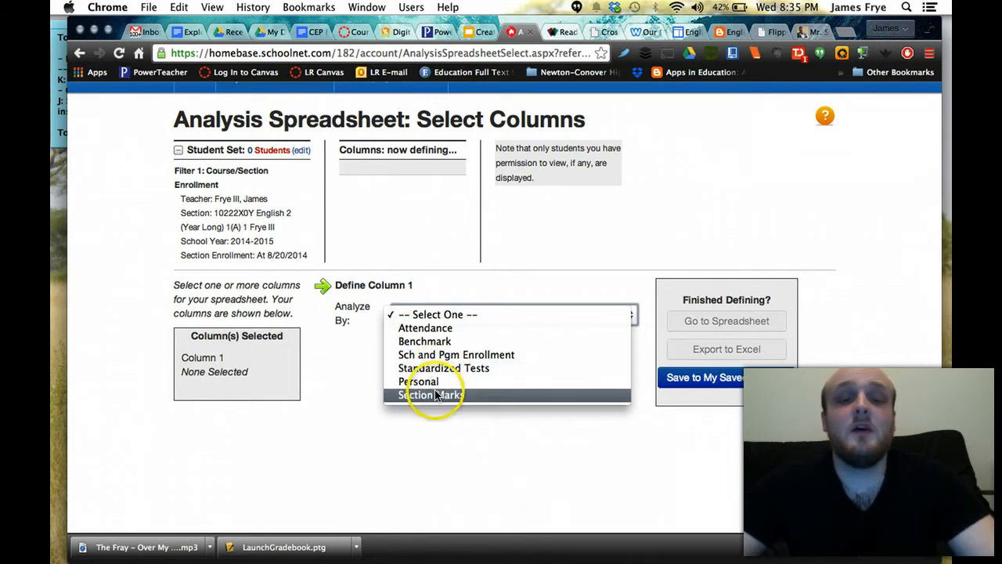
{"action": "left_click", "coordinate": [443, 433]}
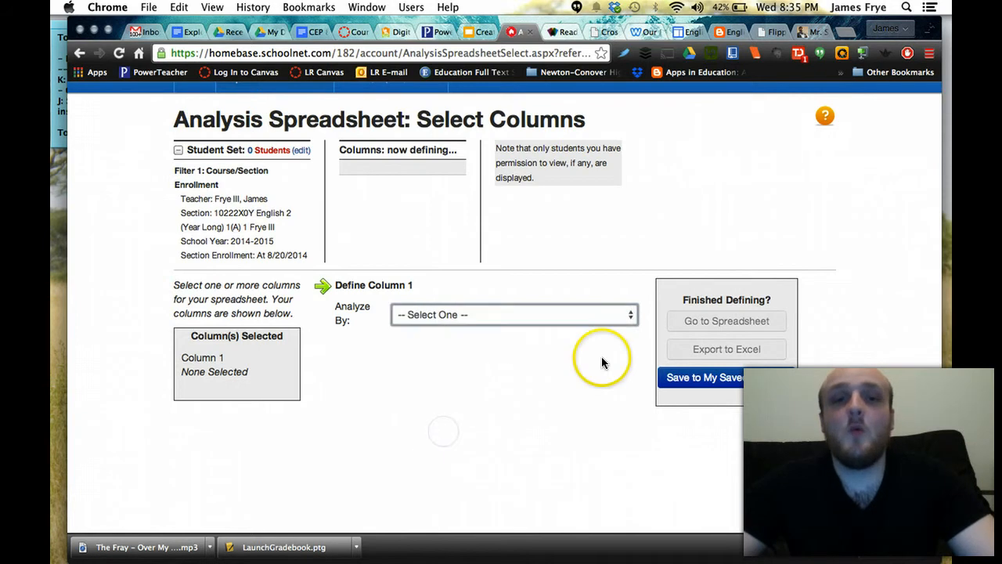
- Return to the Initiate Report page and start building a custom report for the selected section
{"action": "scroll", "coordinate": [633, 313], "scroll_direction": "up", "scroll_amount": 2}
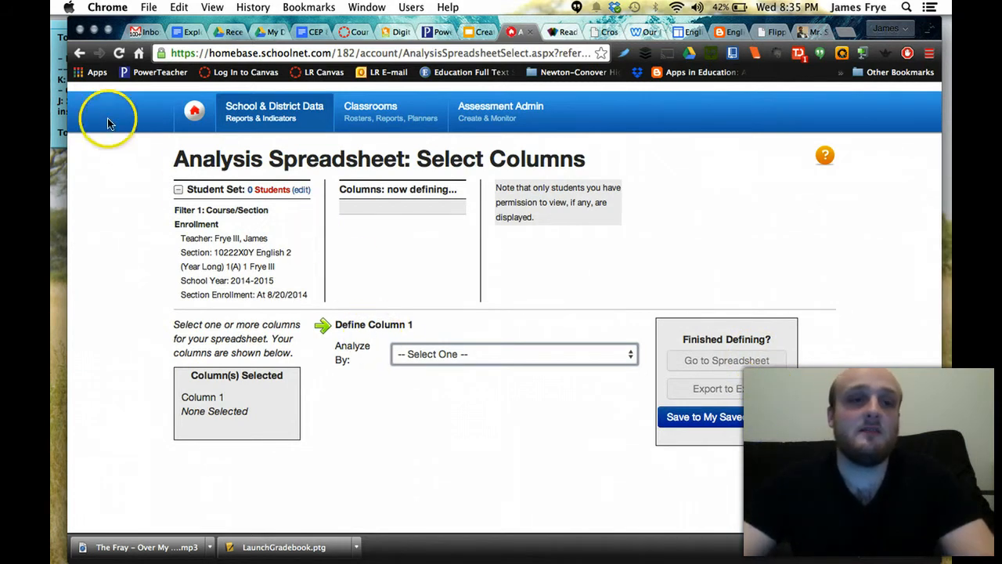
{"action": "left_click", "coordinate": [79, 53]}
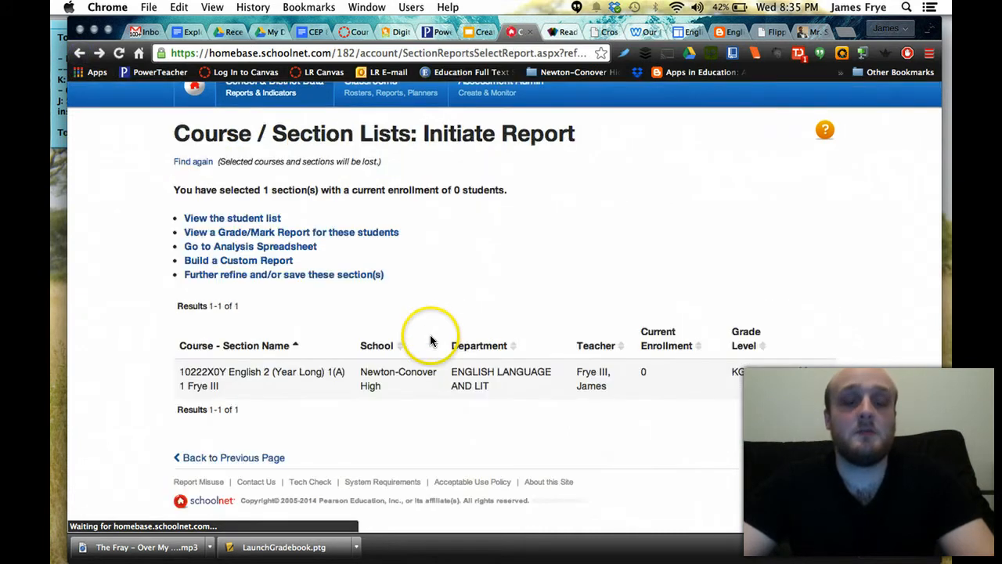
{"action": "left_click", "coordinate": [256, 262]}
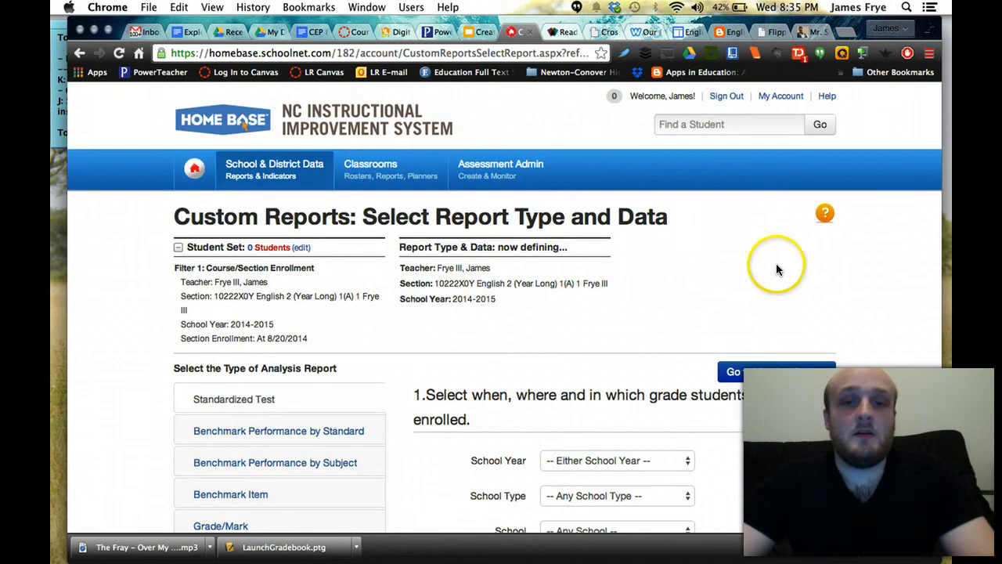
- Review the available analysis report types and the enrollment and standardized test filters for the custom report
{"action": "scroll", "coordinate": [883, 299], "scroll_direction": "down", "scroll_amount": 5}
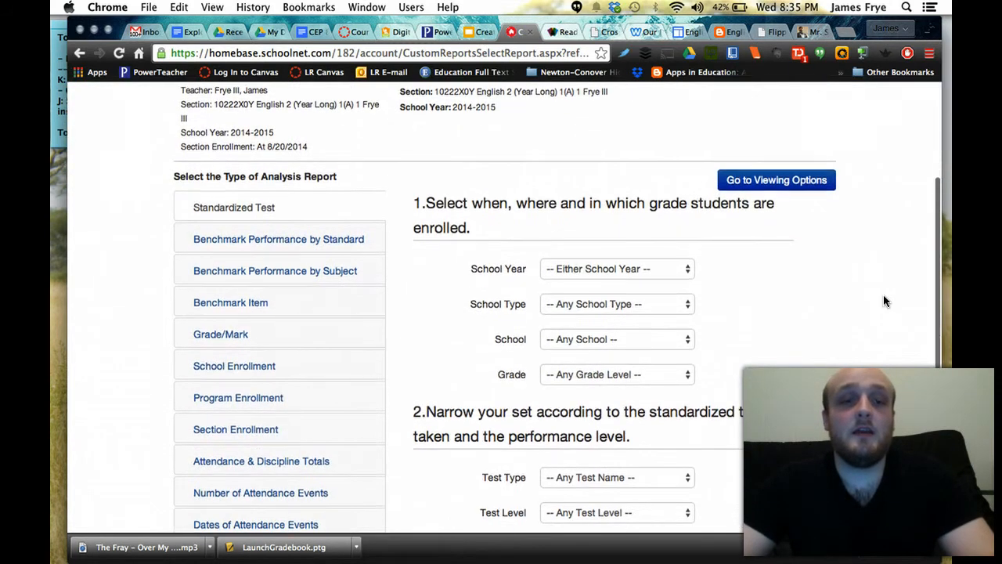
{"action": "scroll", "coordinate": [884, 301], "scroll_direction": "down", "scroll_amount": 2}
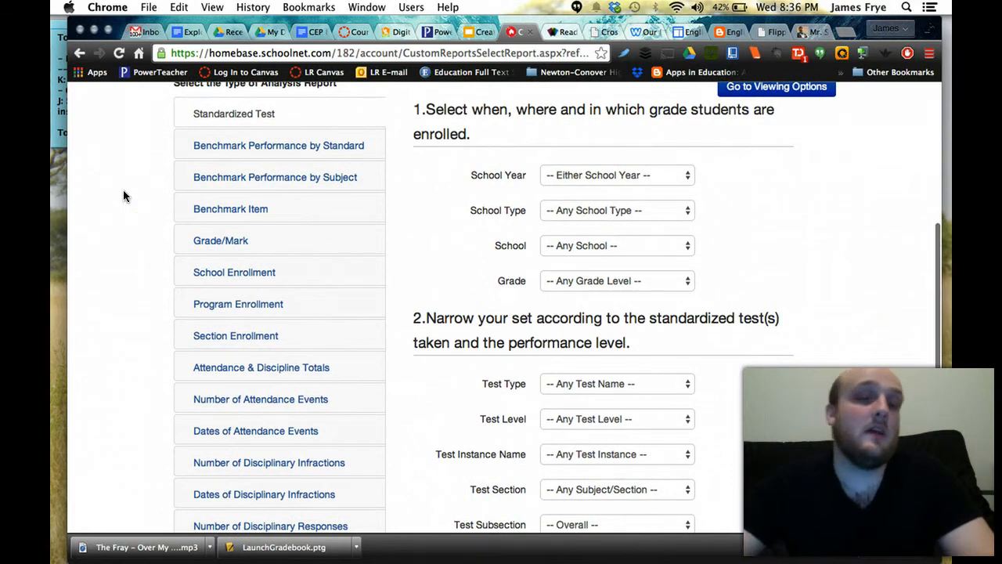
{"action": "scroll", "coordinate": [123, 196], "scroll_direction": "down", "scroll_amount": 3}
{"action": "scroll", "coordinate": [123, 195], "scroll_direction": "down", "scroll_amount": 3}
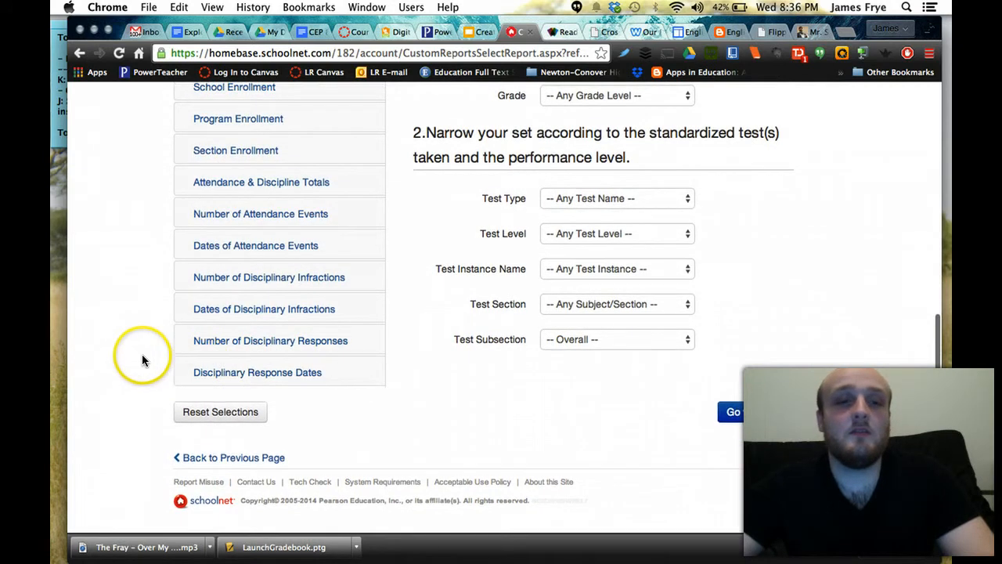
{"action": "scroll", "coordinate": [167, 345], "scroll_direction": "up", "scroll_amount": 2}
{"action": "scroll", "coordinate": [167, 347], "scroll_direction": "up", "scroll_amount": 3}
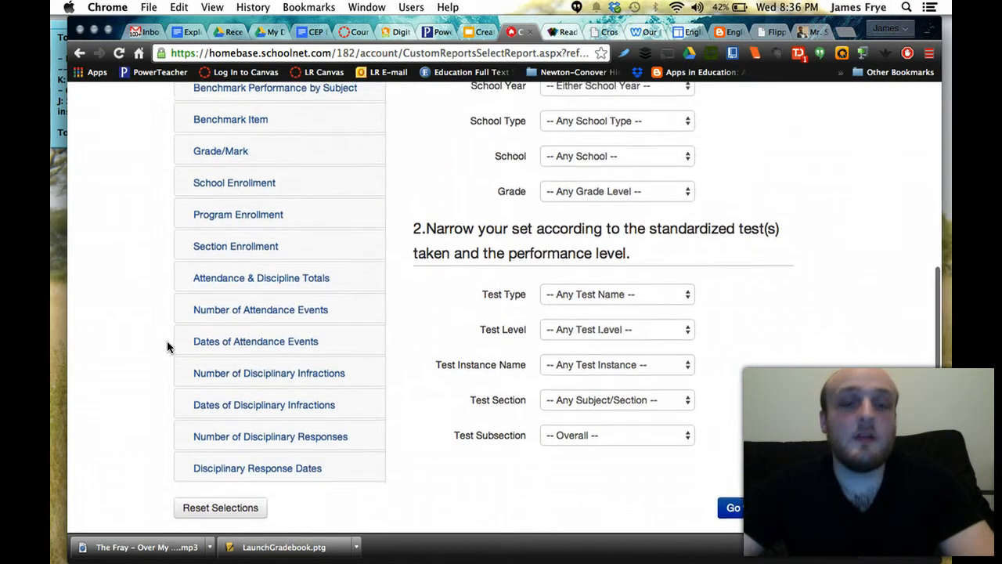
{"action": "scroll", "coordinate": [167, 347], "scroll_direction": "up", "scroll_amount": 2}
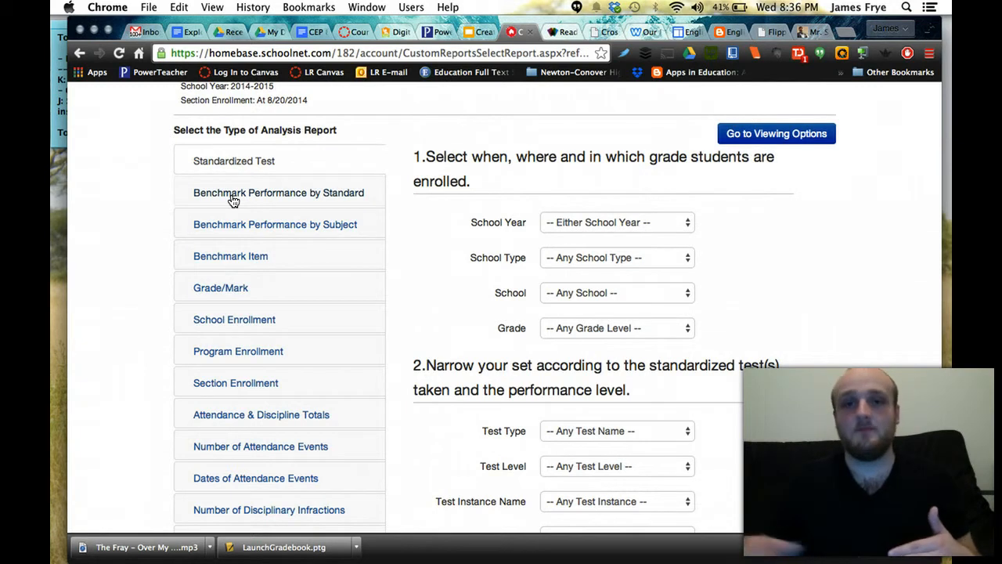
{"action": "scroll", "coordinate": [796, 225], "scroll_direction": "down", "scroll_amount": 1}
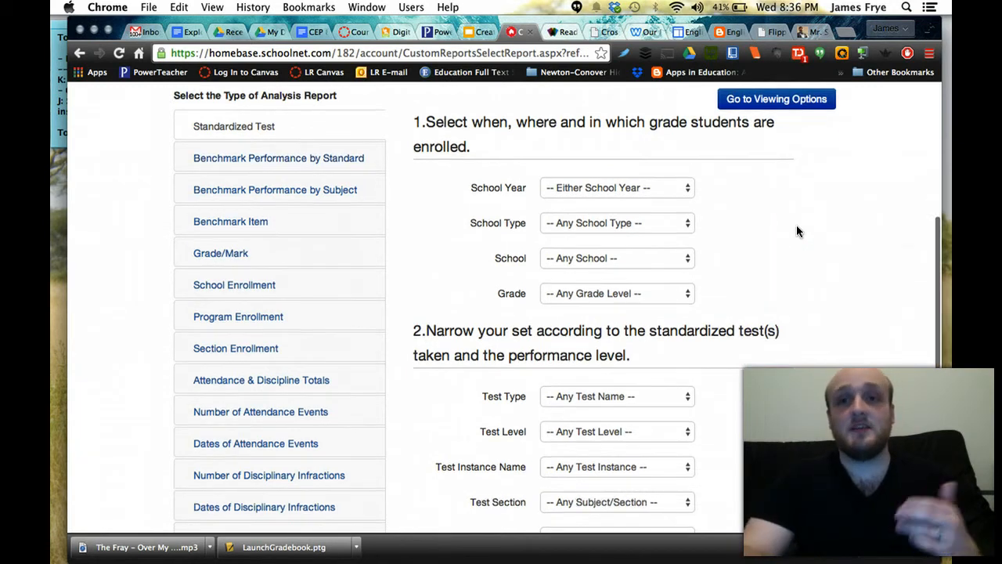
{"action": "left_click", "coordinate": [819, 241]}
{"action": "scroll", "coordinate": [819, 242], "scroll_direction": "down", "scroll_amount": 5}
{"action": "scroll", "coordinate": [820, 244], "scroll_direction": "up", "scroll_amount": 5}
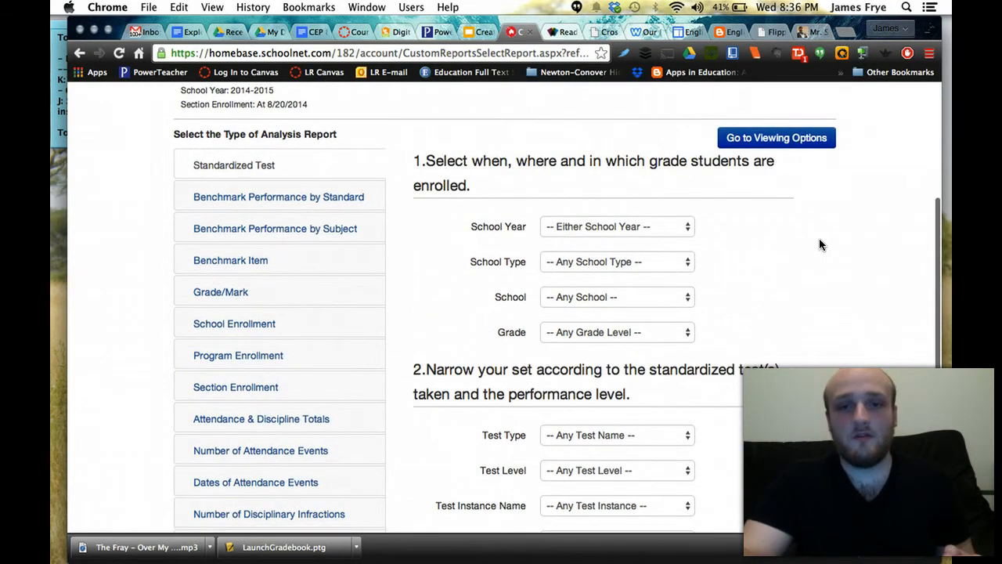
- Examine the Test Type, Test Level and Test Instance Name choices for the Standardized Test report, leaving the default options selected
{"action": "scroll", "coordinate": [820, 244], "scroll_direction": "down", "scroll_amount": 4}
{"action": "left_click", "coordinate": [671, 288]}
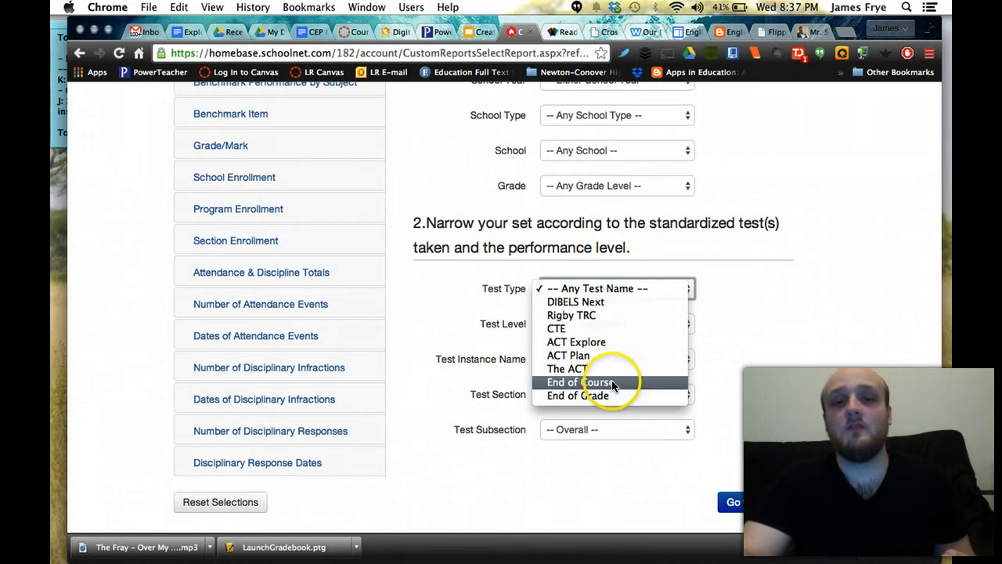
{"action": "left_click", "coordinate": [736, 362]}
{"action": "left_click", "coordinate": [677, 324]}
{"action": "left_click", "coordinate": [687, 361]}
{"action": "left_click", "coordinate": [745, 400]}
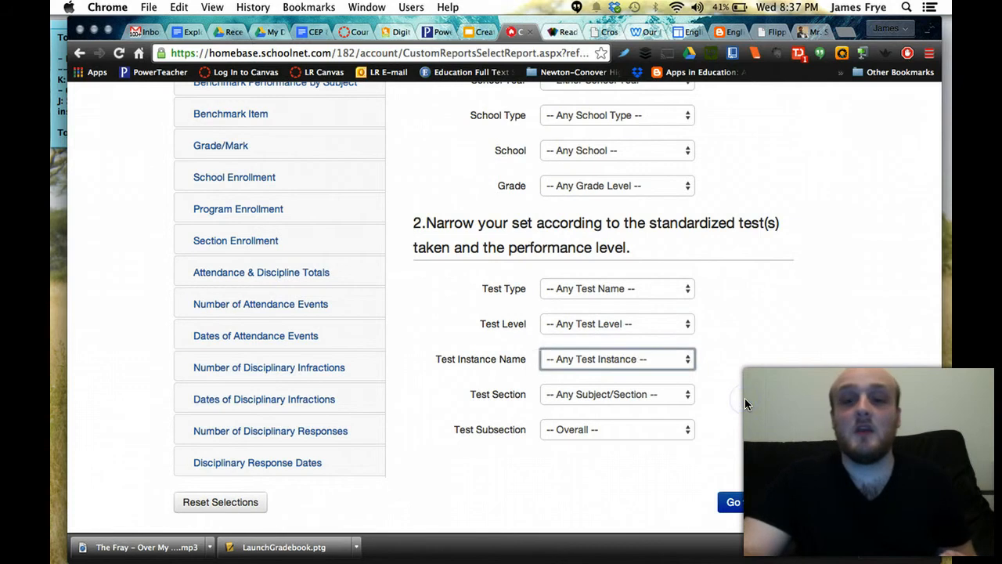
{"action": "scroll", "coordinate": [744, 399], "scroll_direction": "up", "scroll_amount": 5}
{"action": "scroll", "coordinate": [380, 336], "scroll_direction": "down", "scroll_amount": 1}
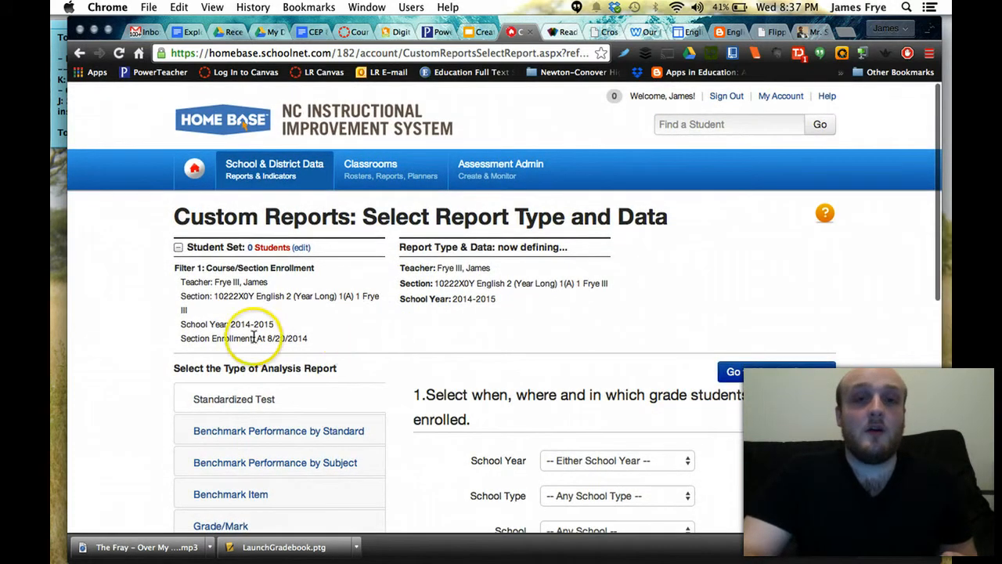